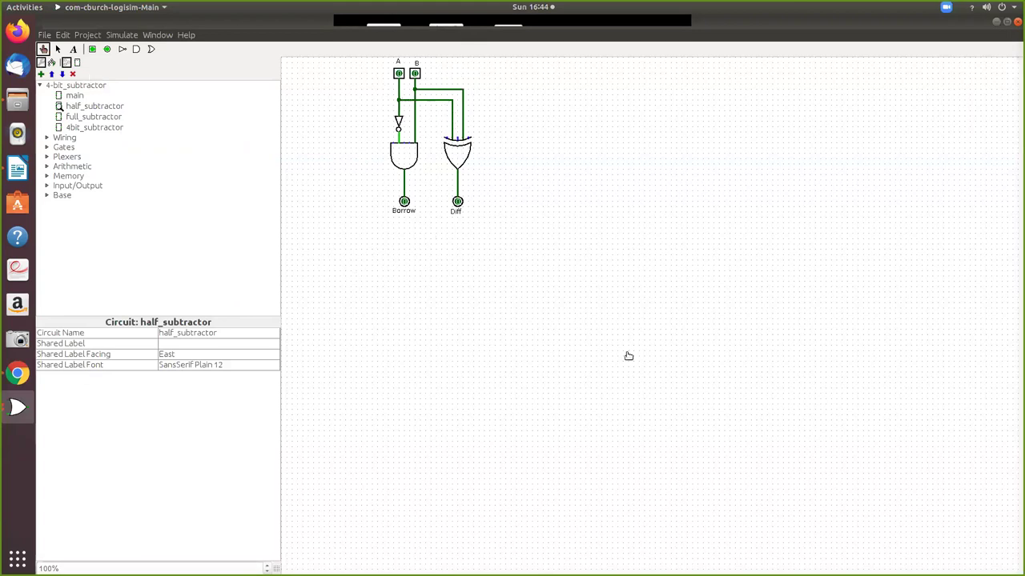
# Place Logisim on the right half beside the Writer document showing the half subtractor truth table
pyautogui.press('super+Right')
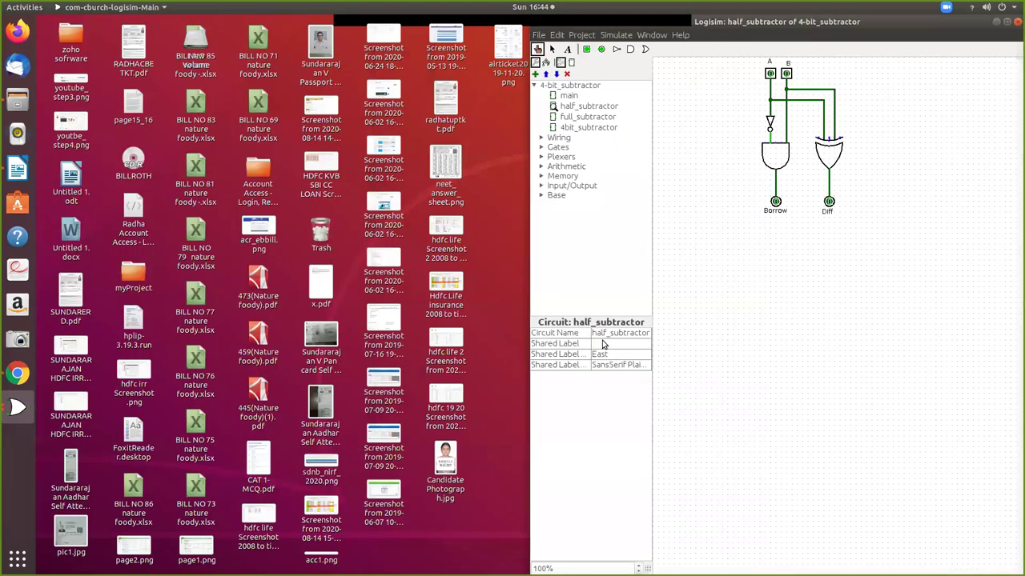
pyautogui.click(18, 167)
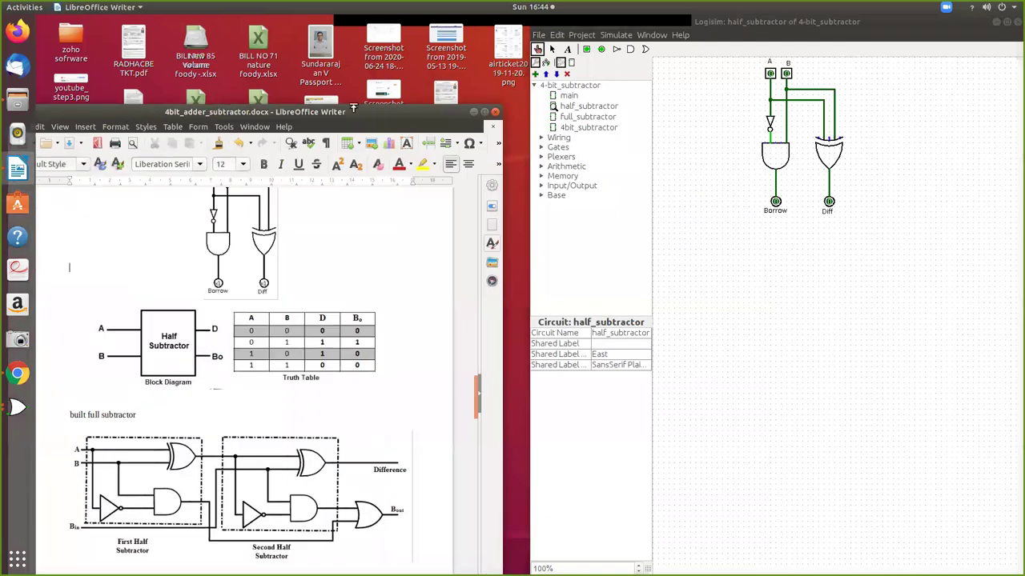
pyautogui.moveTo(352, 108); pyautogui.dragTo(352, 14)
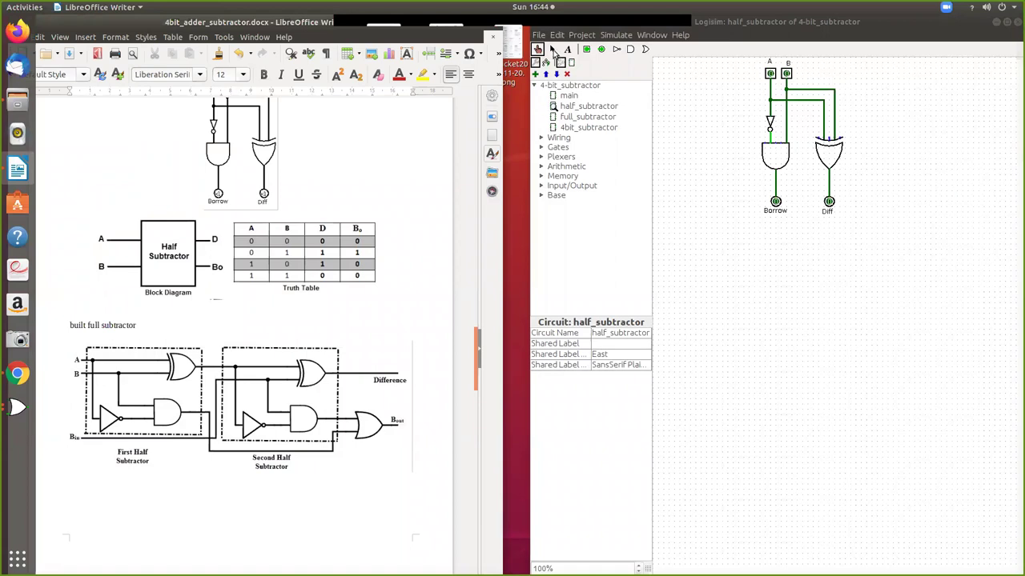
pyautogui.click(541, 48)
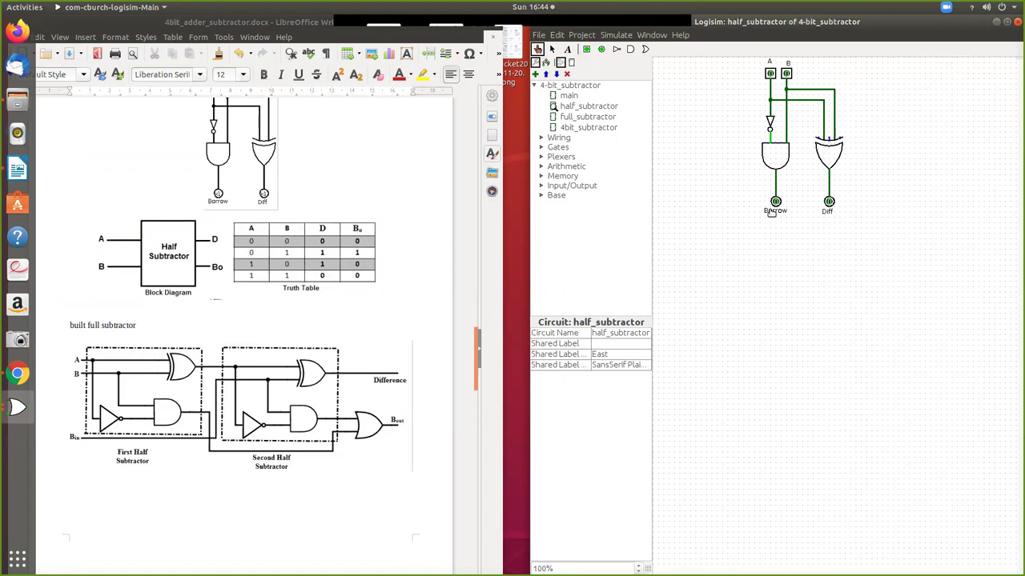
# Step half_subtractor inputs A and B through 01, 11, 10, then both high, checking Borrow and Diff
pyautogui.click(786, 74)
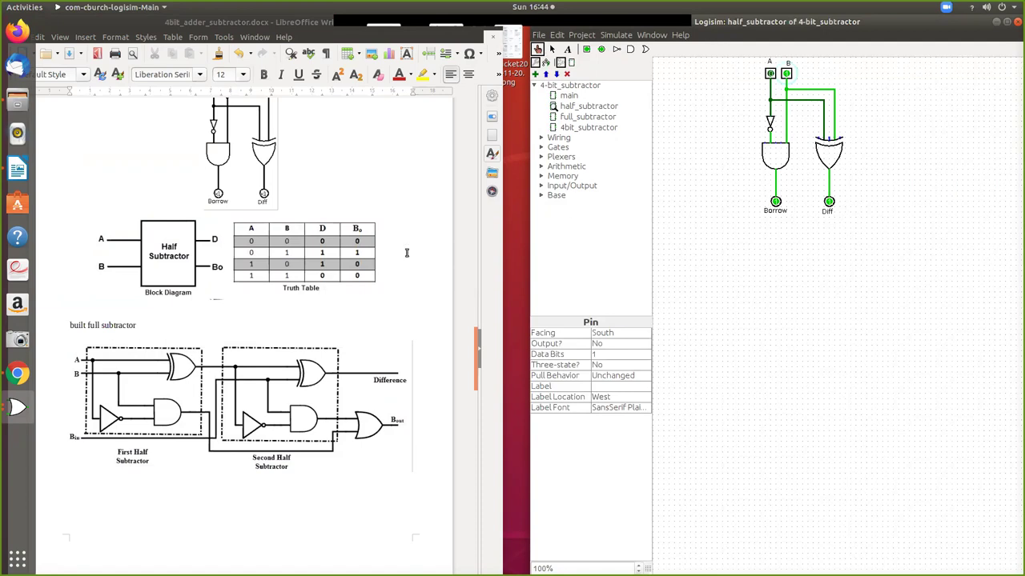
pyautogui.click(769, 74)
pyautogui.click(787, 76)
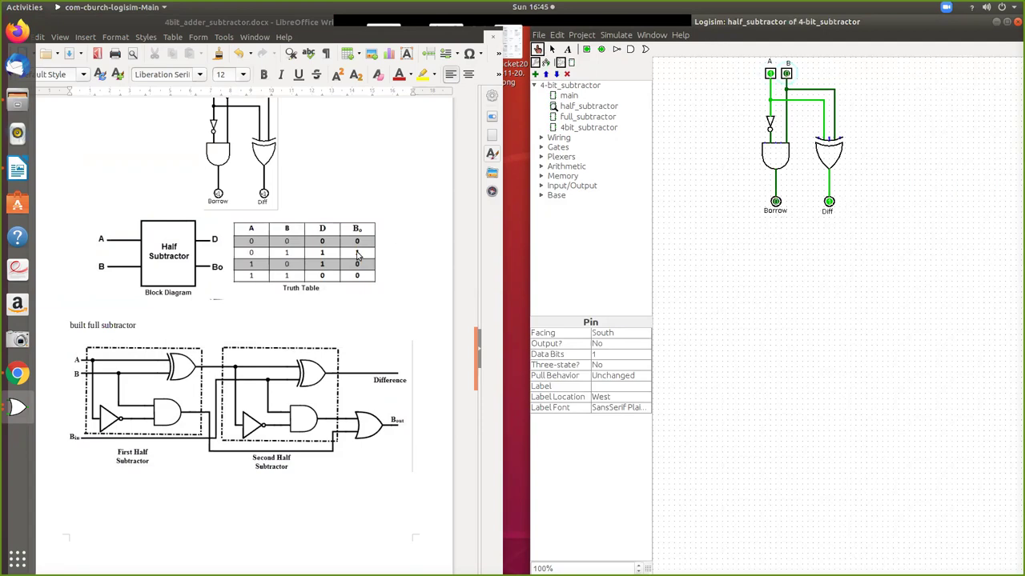
pyautogui.click(786, 75)
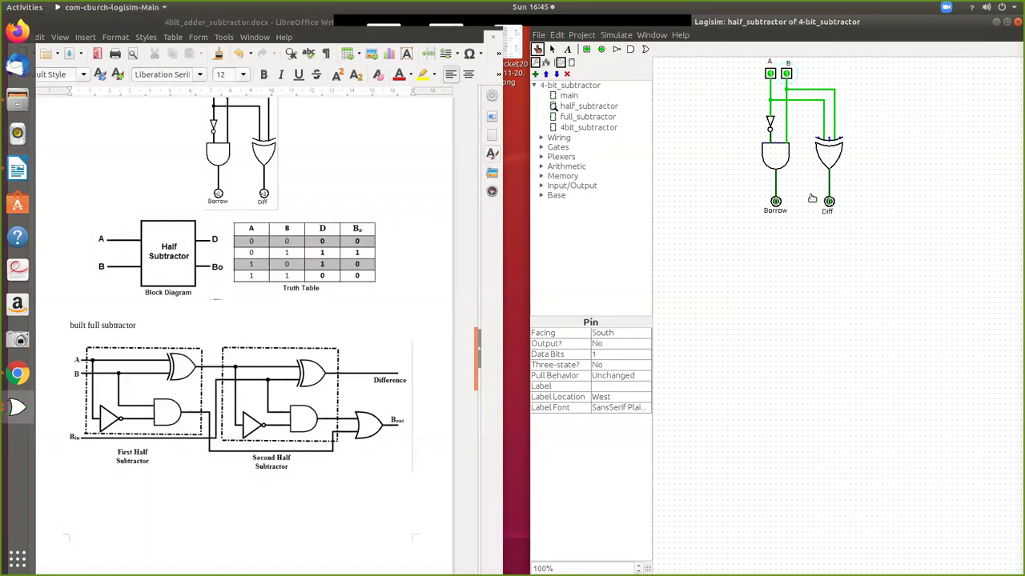
# Open full_subtractor for editing and delete an accidentally placed half_subtractor block
pyautogui.doubleClick(593, 117)
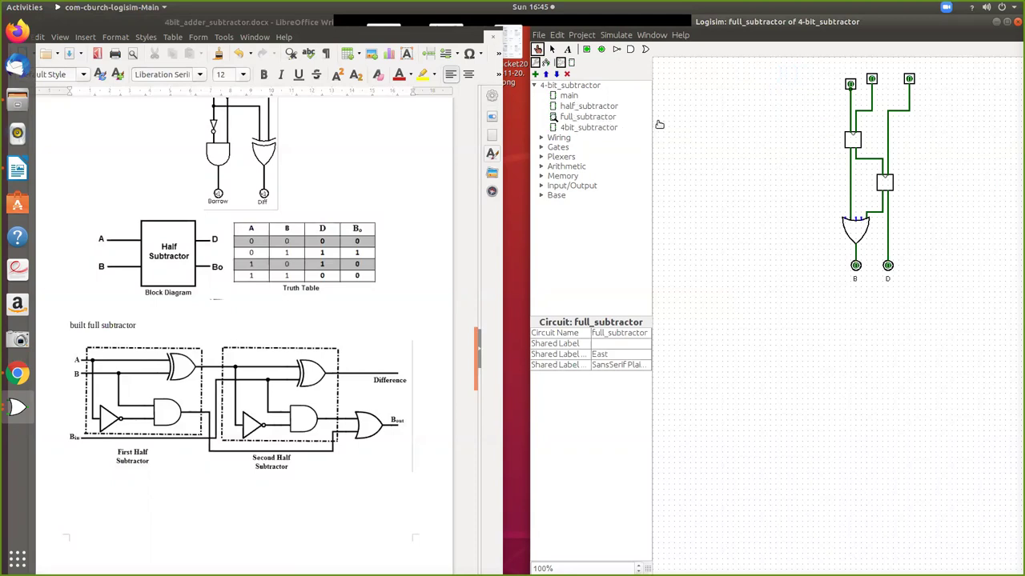
pyautogui.click(588, 105)
pyautogui.click(749, 194)
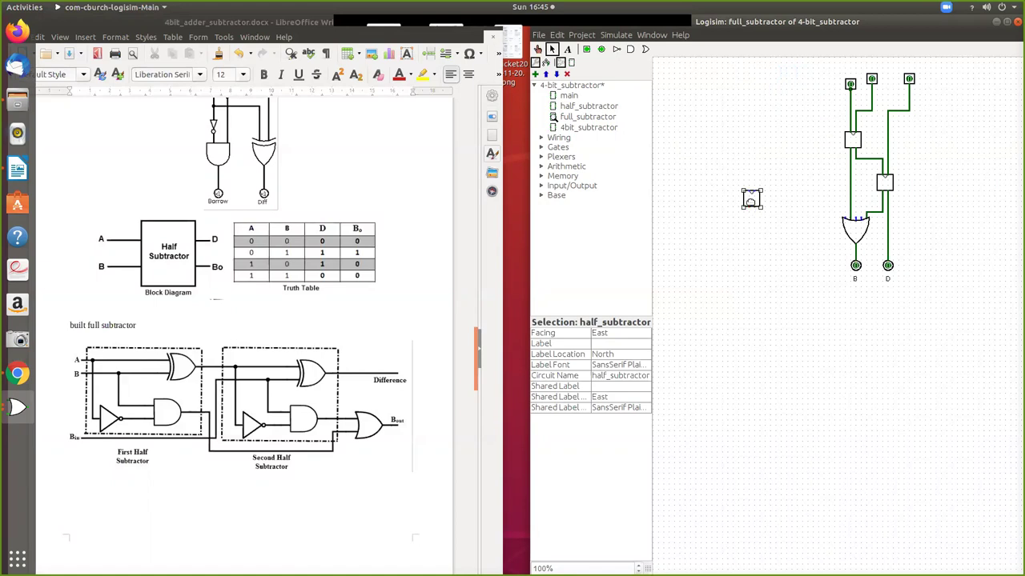
pyautogui.press('Delete')
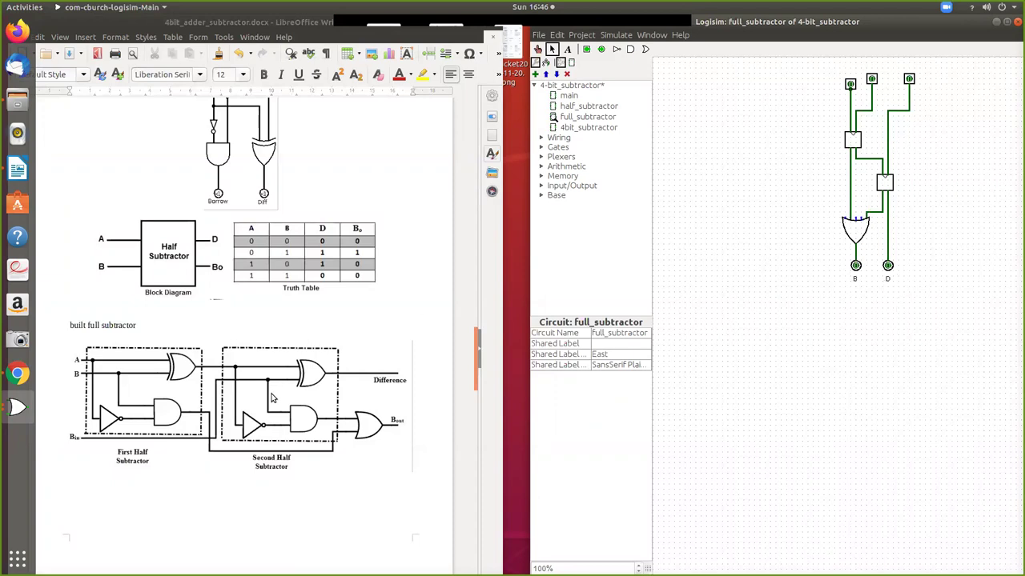
# Bring up the full subtractor truth table and test the combinations with the first input at 0
pyautogui.scroll(-9, 277, 397)
pyautogui.scroll(-5, 277, 398)
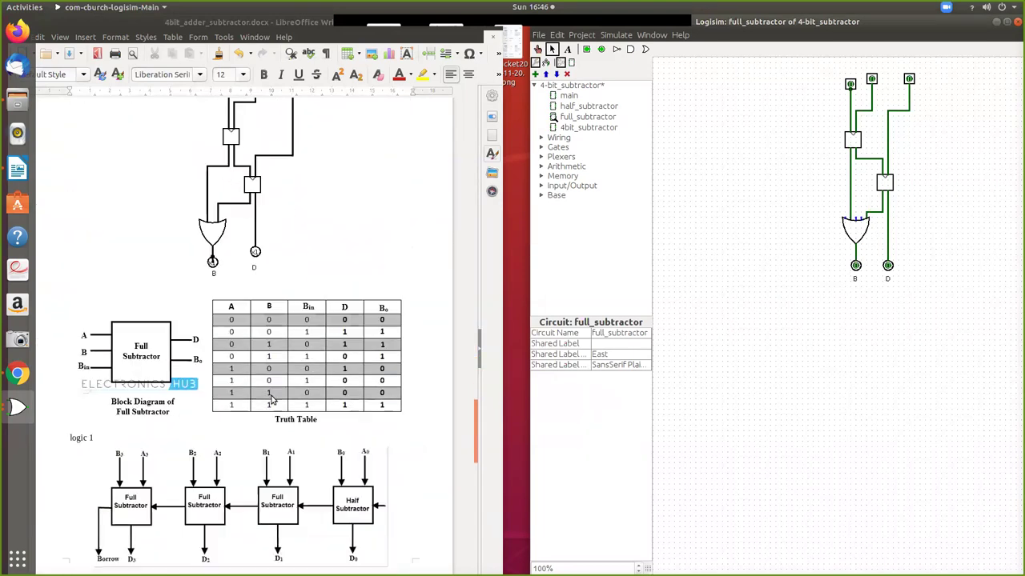
pyautogui.scroll(-1, 267, 402)
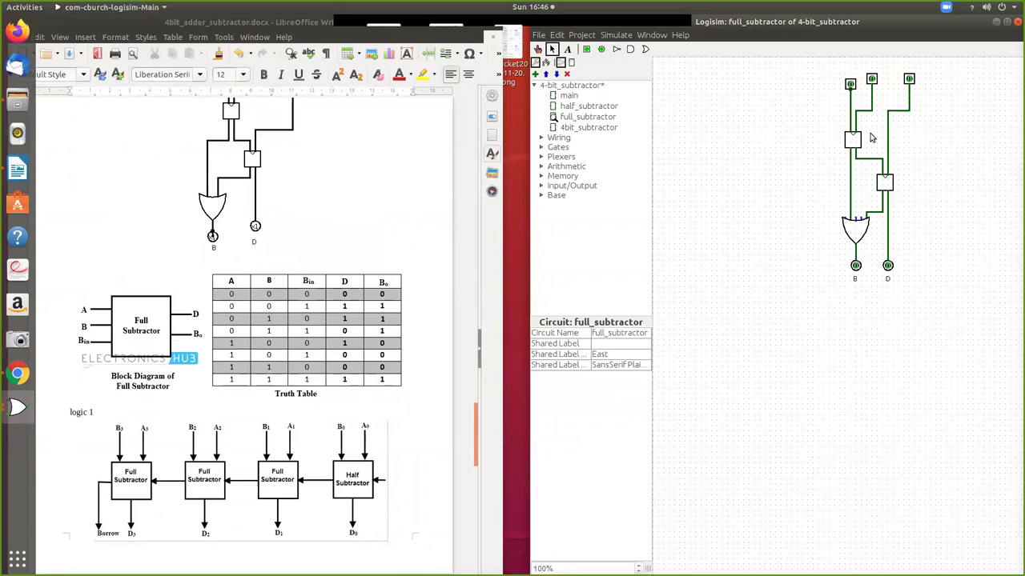
pyautogui.click(538, 50)
pyautogui.click(909, 79)
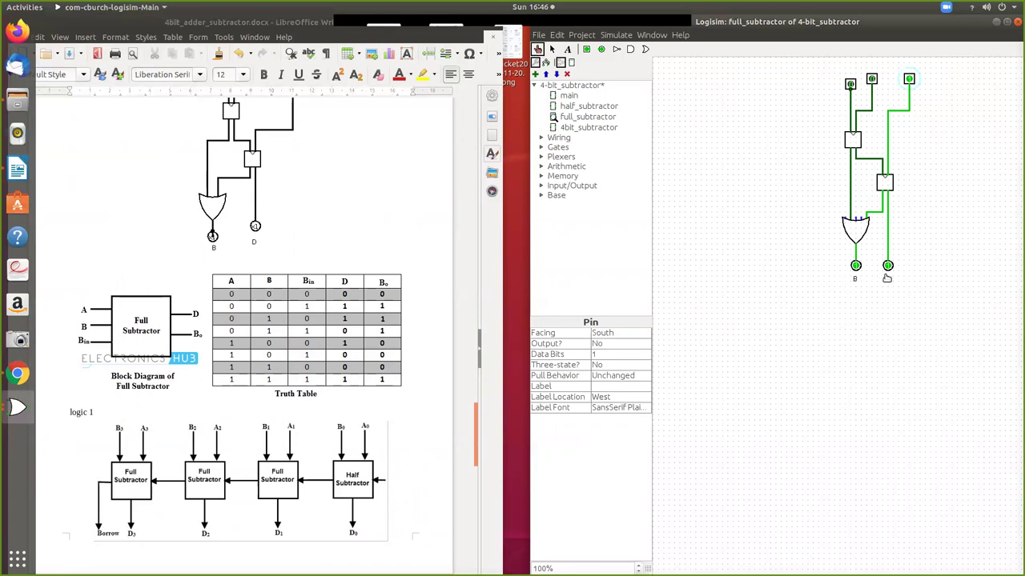
pyautogui.click(872, 79)
pyautogui.click(909, 80)
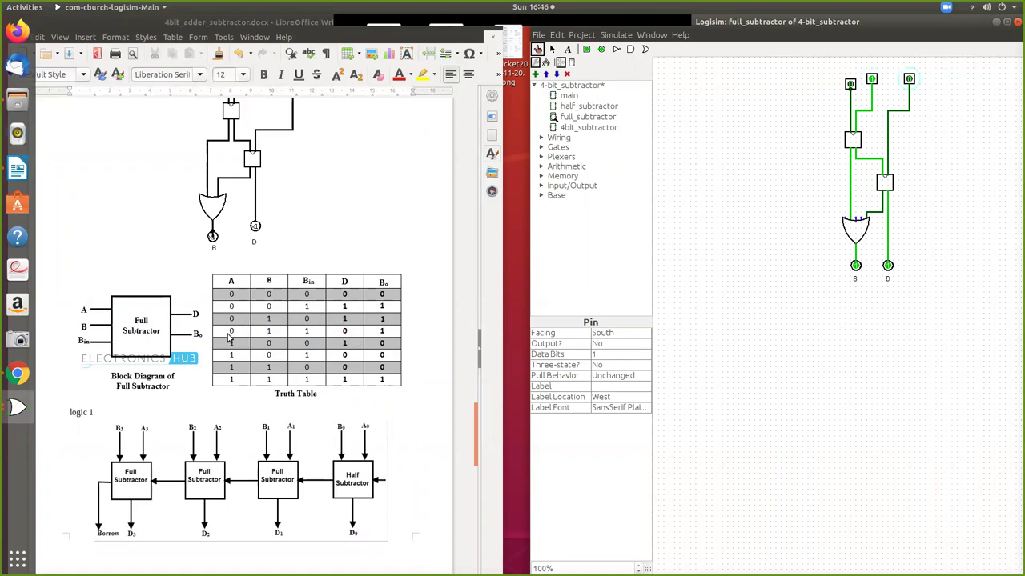
pyautogui.click(912, 82)
# Set the first input to 1 and test the remaining combinations, ending with B and D high
pyautogui.click(850, 83)
pyautogui.click(871, 80)
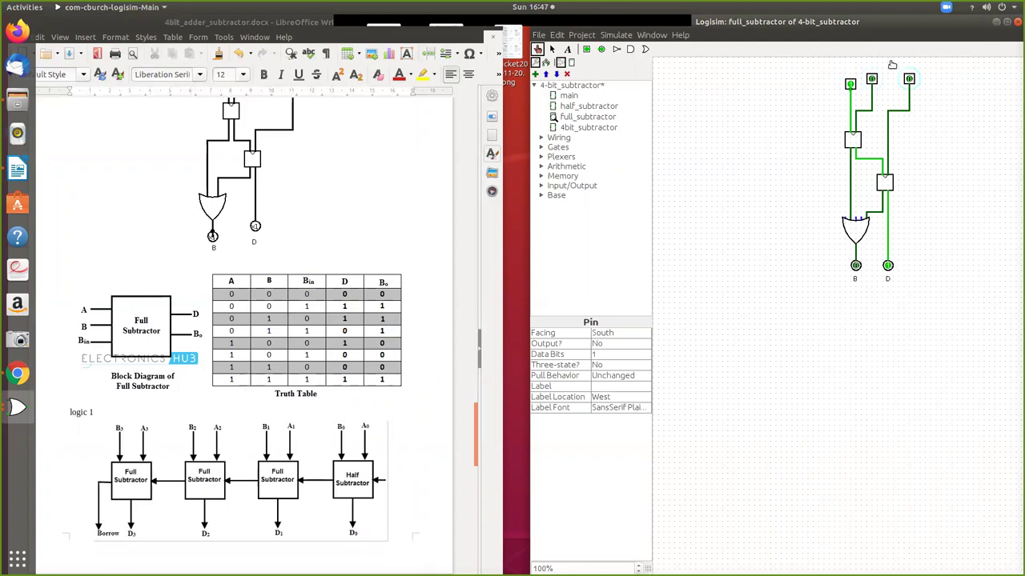
pyautogui.click(909, 79)
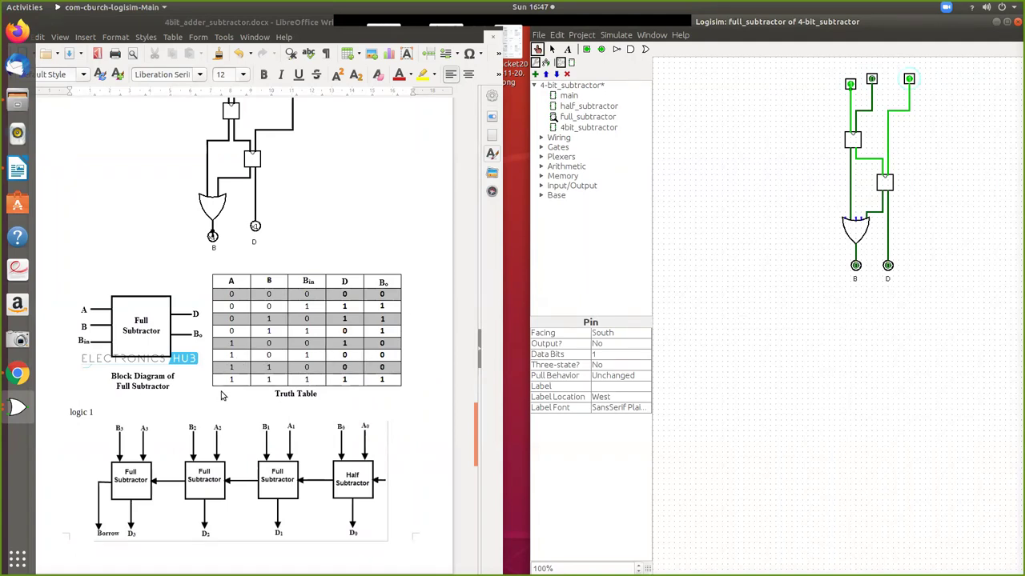
pyautogui.click(872, 80)
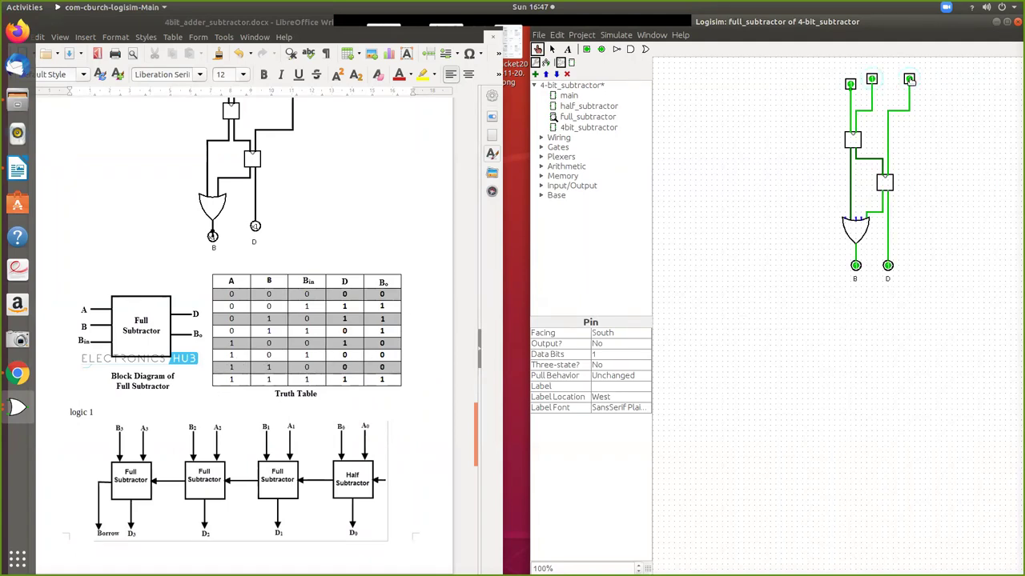
pyautogui.click(910, 80)
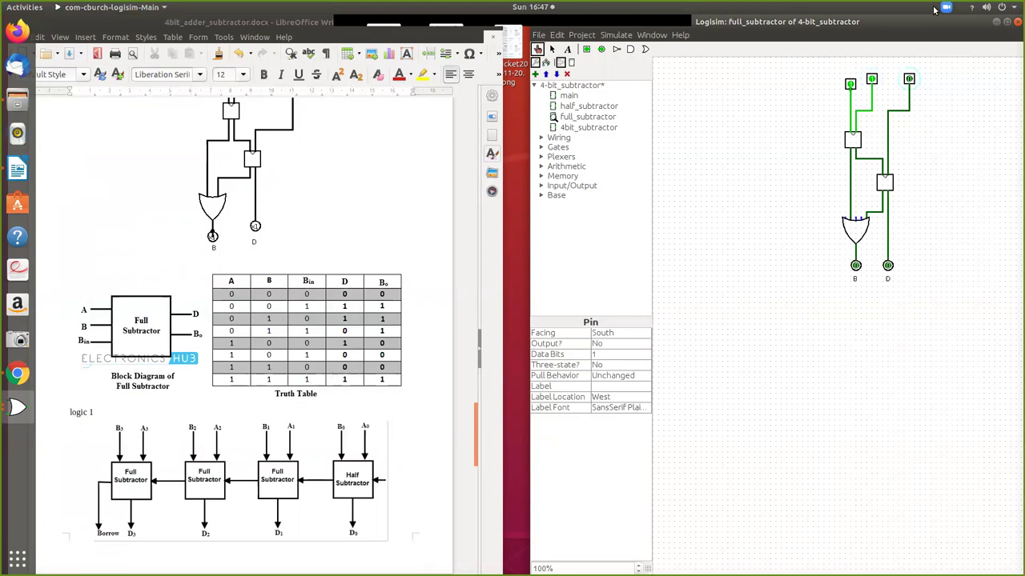
pyautogui.click(910, 79)
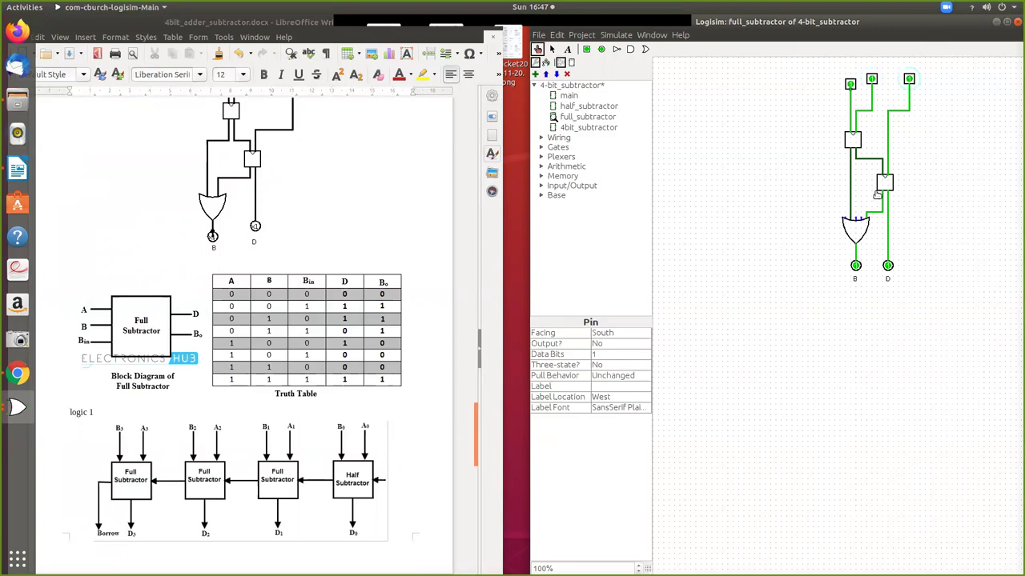
pyautogui.scroll(10, 336, 322)
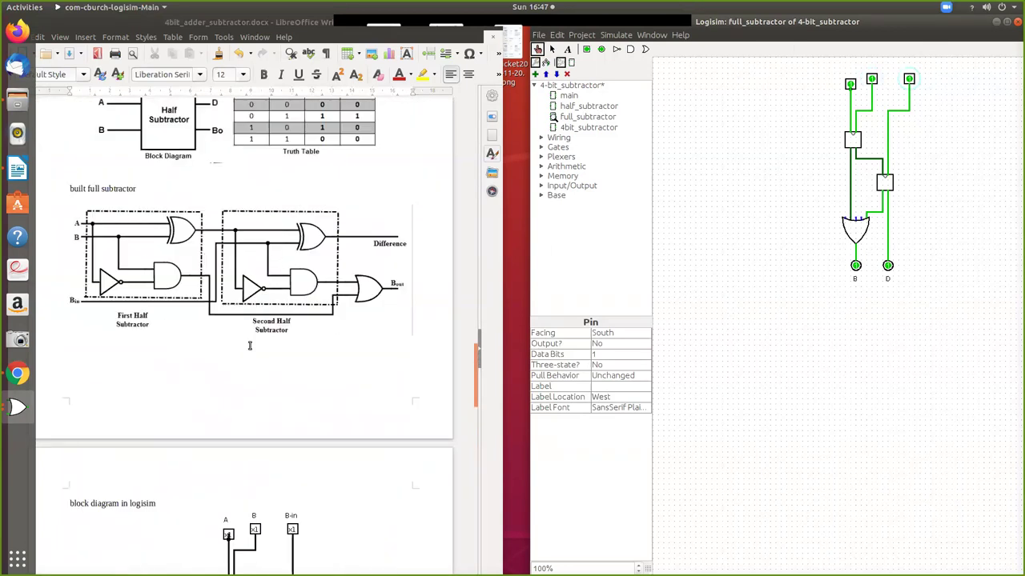
pyautogui.scroll(-3, 250, 347)
pyautogui.scroll(-1, 285, 440)
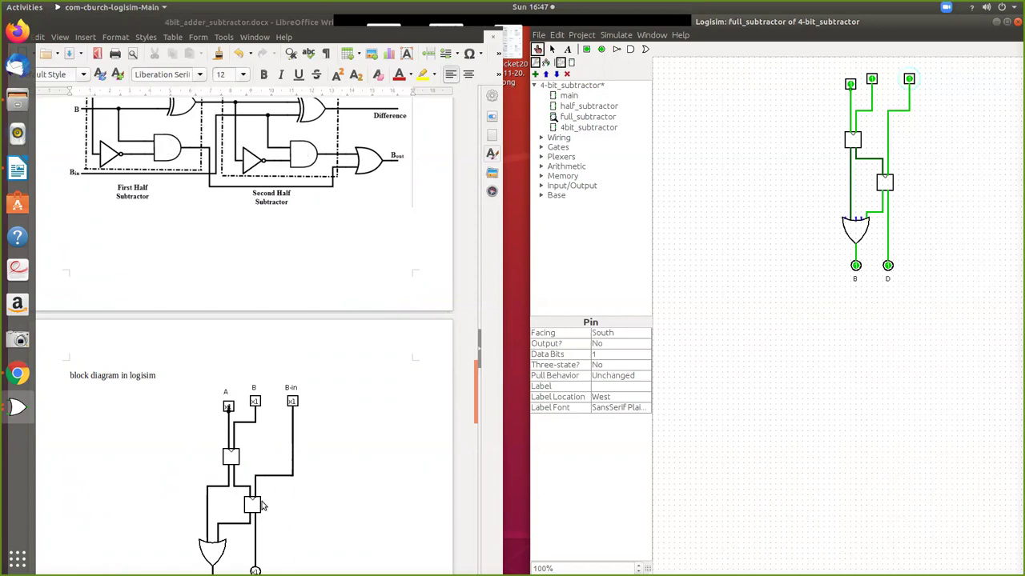
pyautogui.scroll(-3, 260, 492)
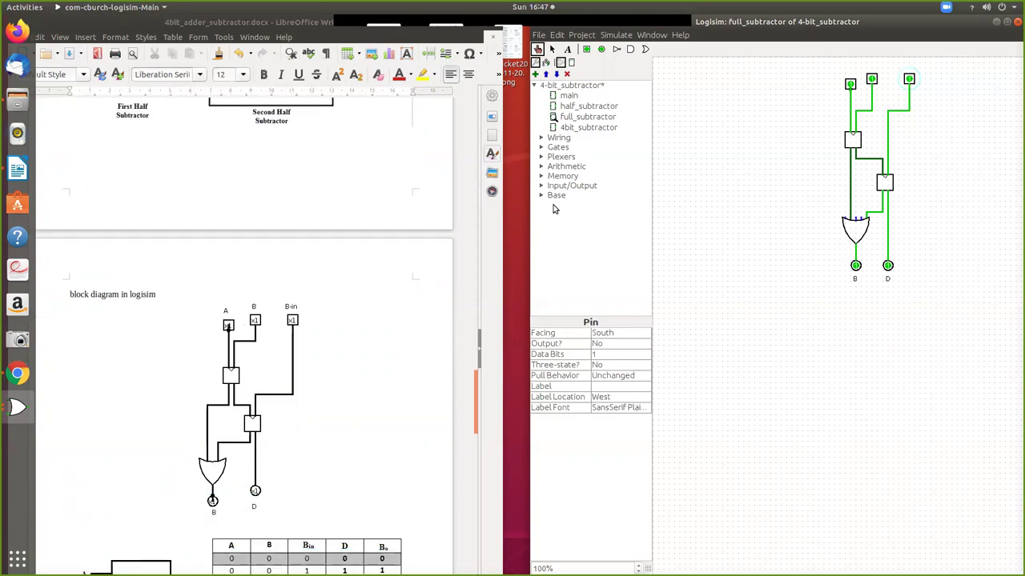
pyautogui.scroll(-10, 260, 434)
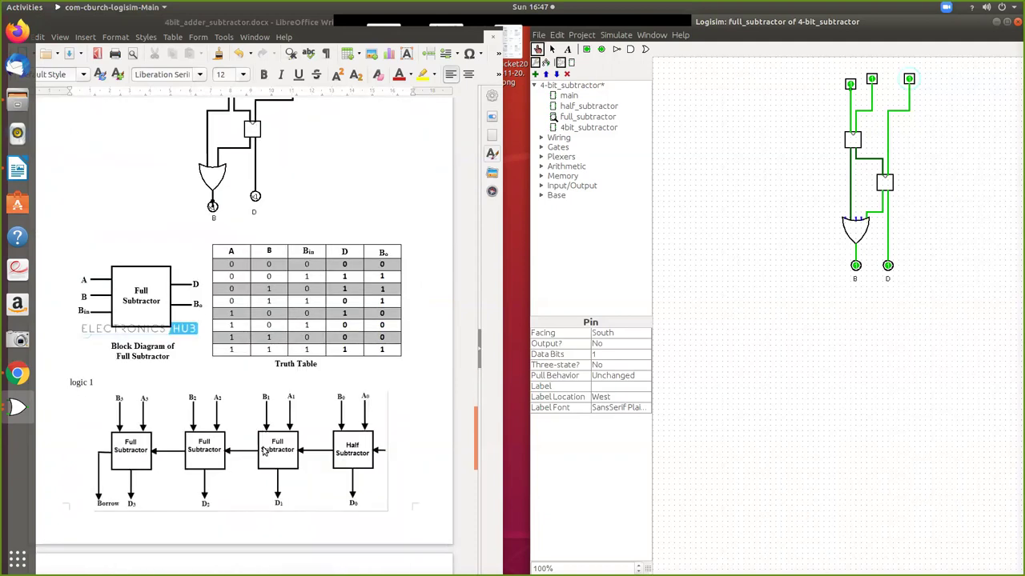
pyautogui.click(595, 128)
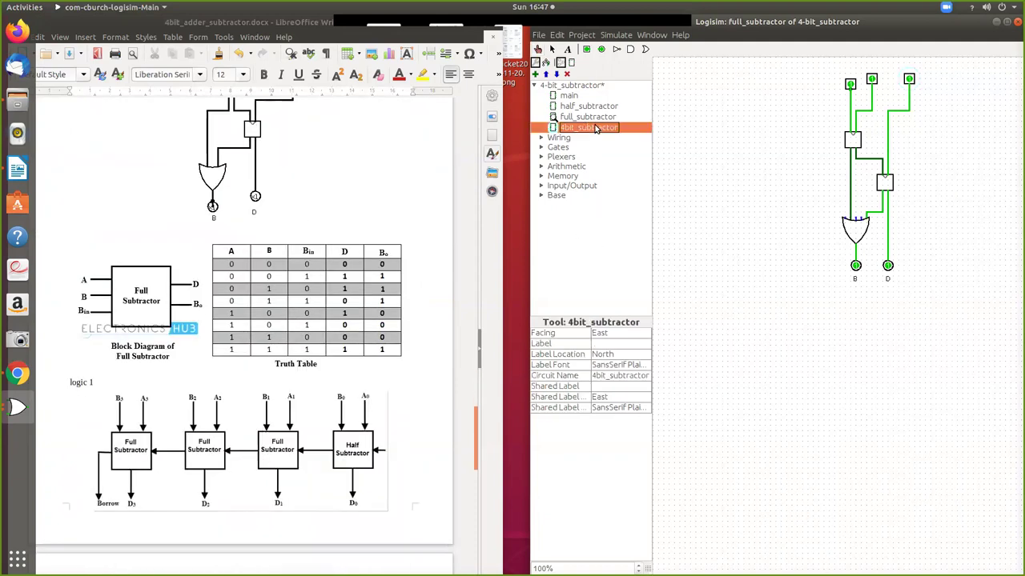
# Open 4bit_subtractor from the explorer to show its four chained subtractor blocks
pyautogui.doubleClick(595, 128)
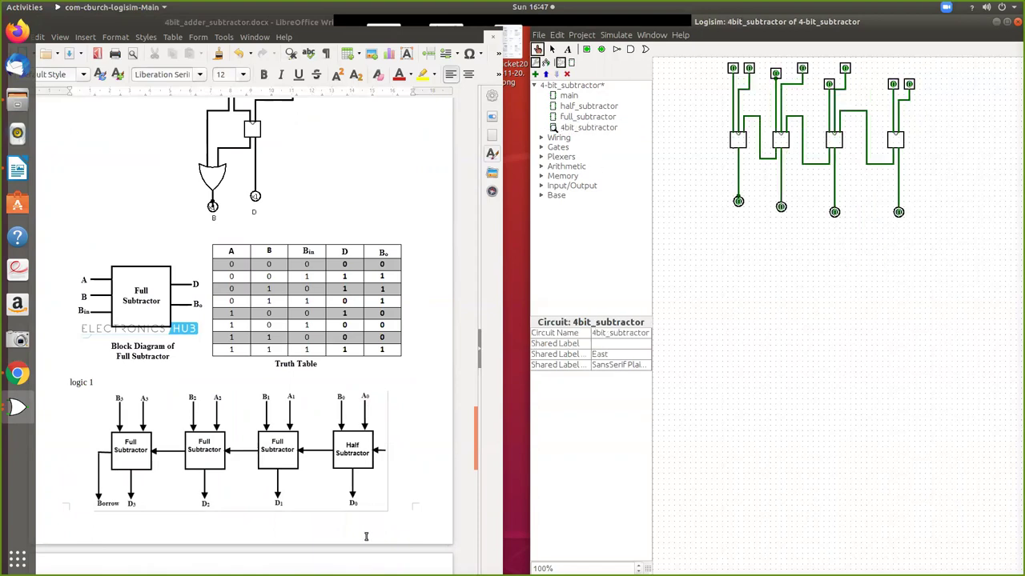